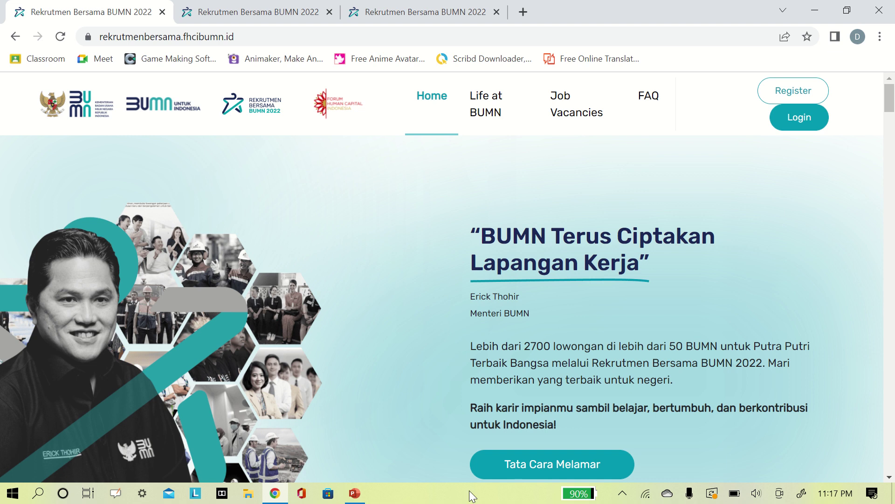
Step: Filter the public job vacancies by the D1 & D2 education level and review the filtered list
click(311, 9)
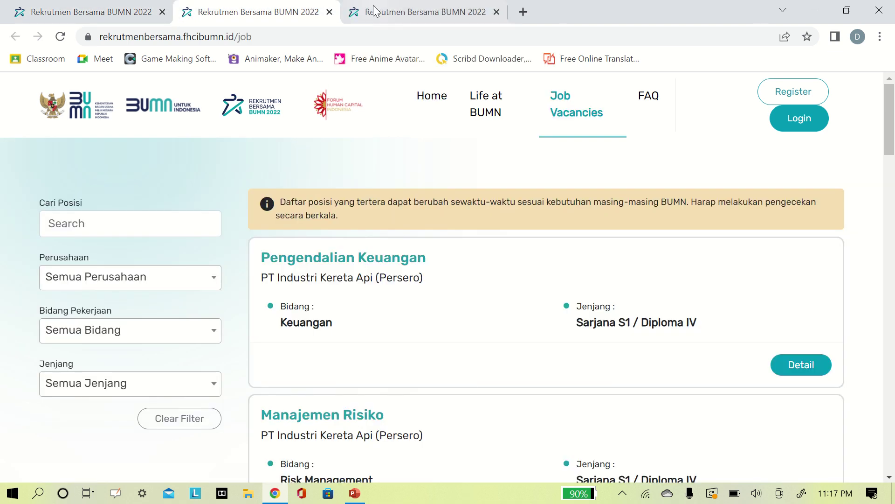
click(416, 12)
click(239, 4)
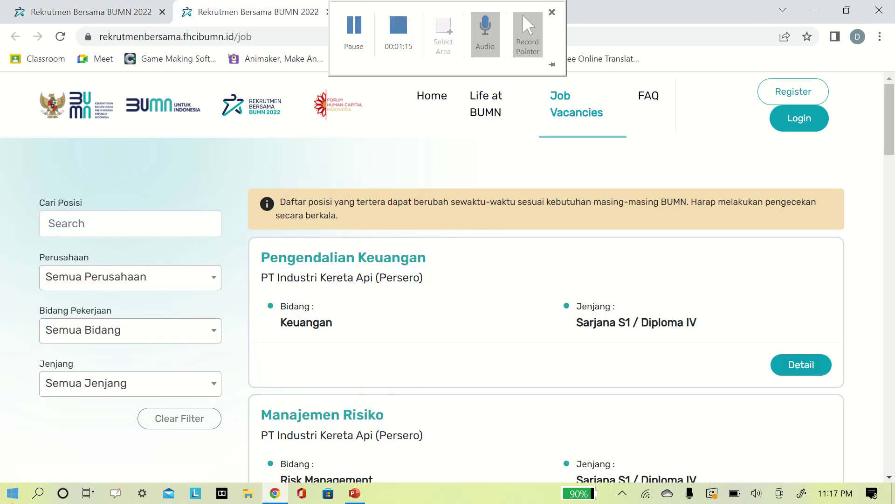
click(122, 383)
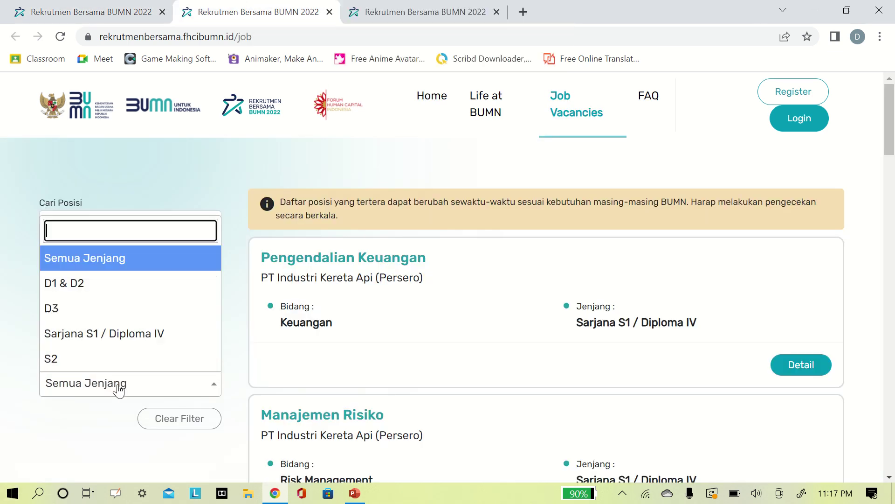
click(113, 285)
scroll(280, 343, down, 3)
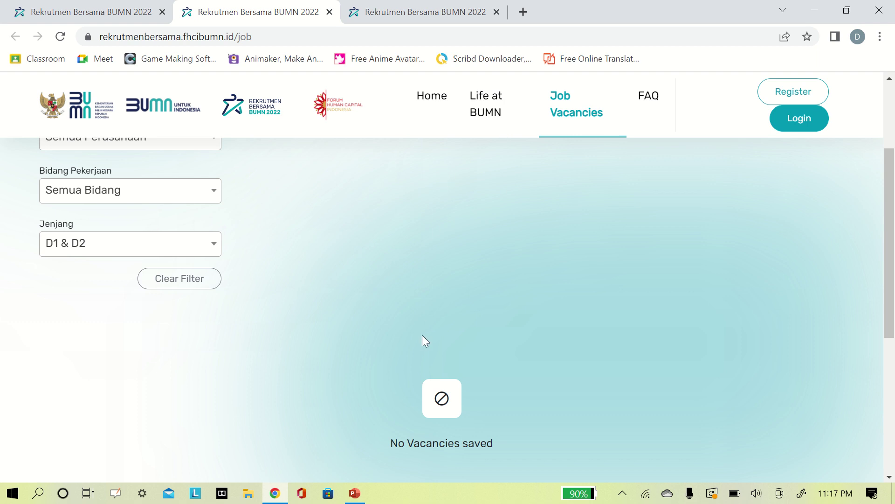
scroll(422, 335, up, 3)
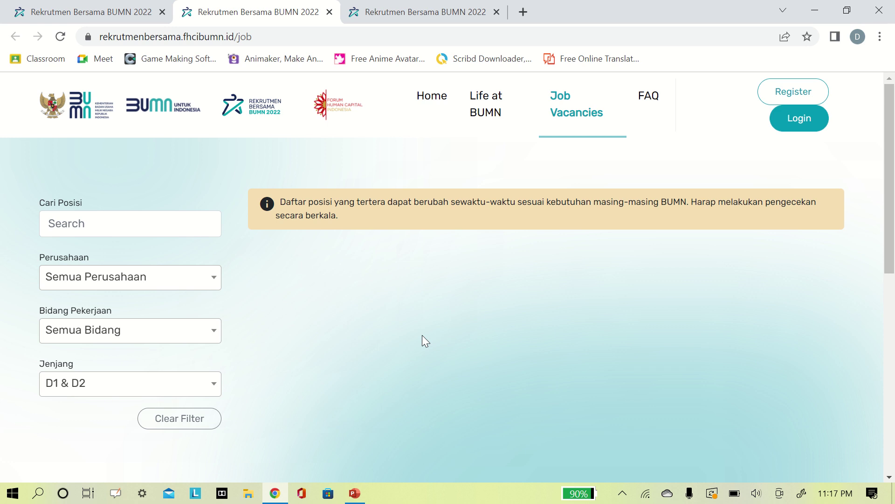
scroll(396, 334, down, 3)
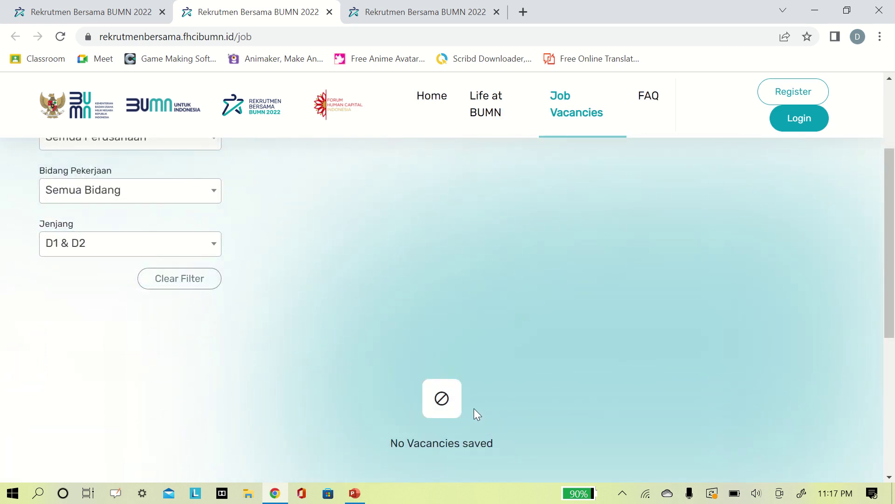
scroll(473, 407, up, 3)
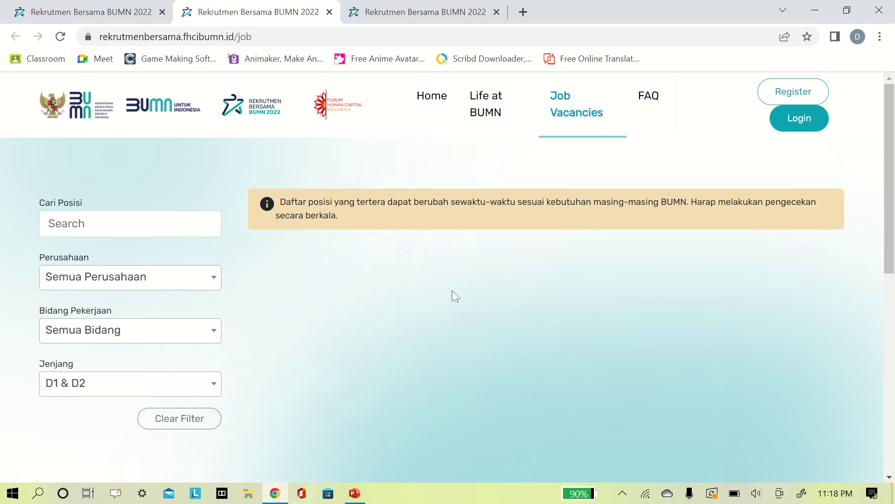
Step: Examine the requirements and educational background of PT Bank Rakyat Indonesia's Relationship Manager vacancy
click(422, 12)
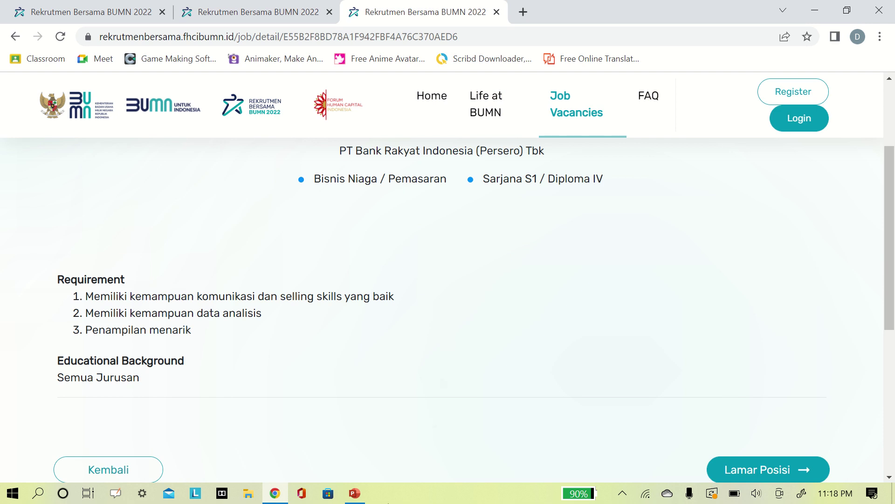
scroll(470, 376, up, 1)
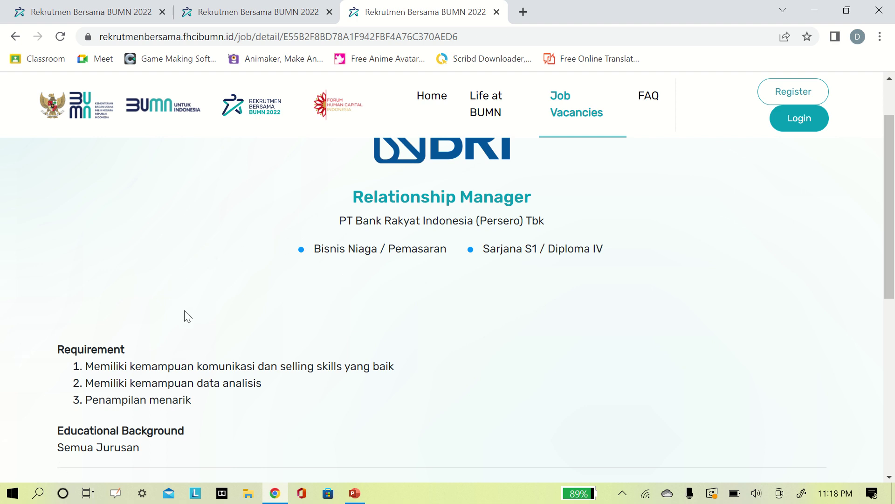
scroll(185, 316, down, 1)
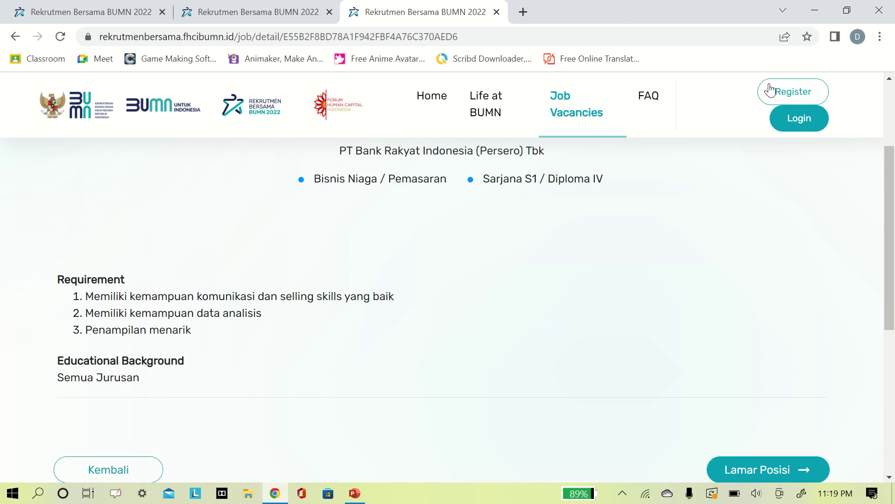
Step: Open the account registration page and look through the fields of its form
click(784, 99)
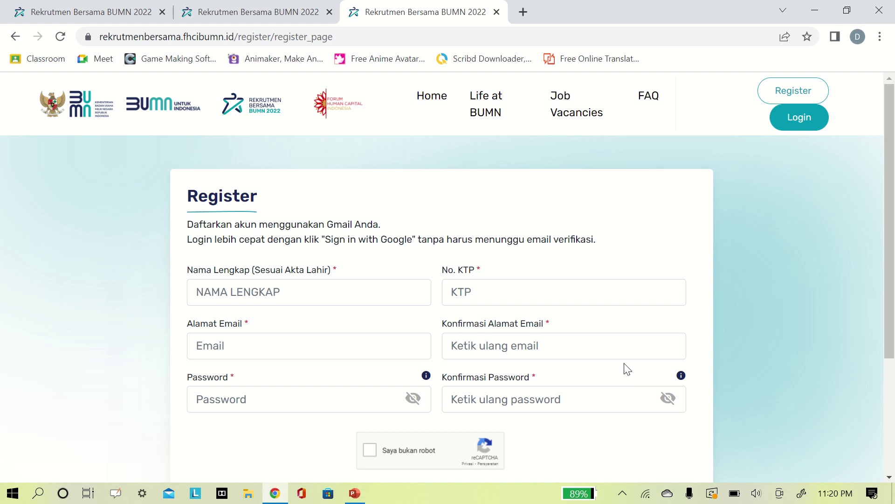
scroll(536, 301, down, 2)
scroll(536, 301, up, 2)
scroll(402, 301, down, 1)
scroll(402, 306, up, 1)
scroll(282, 282, down, 1)
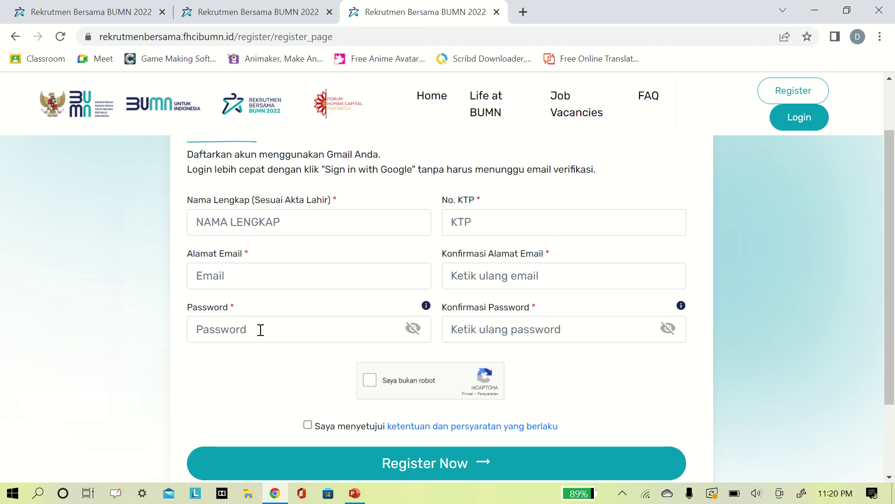
Step: Enter the account password in the registration form, reveal it and check the password rules
mouse_move(426, 304)
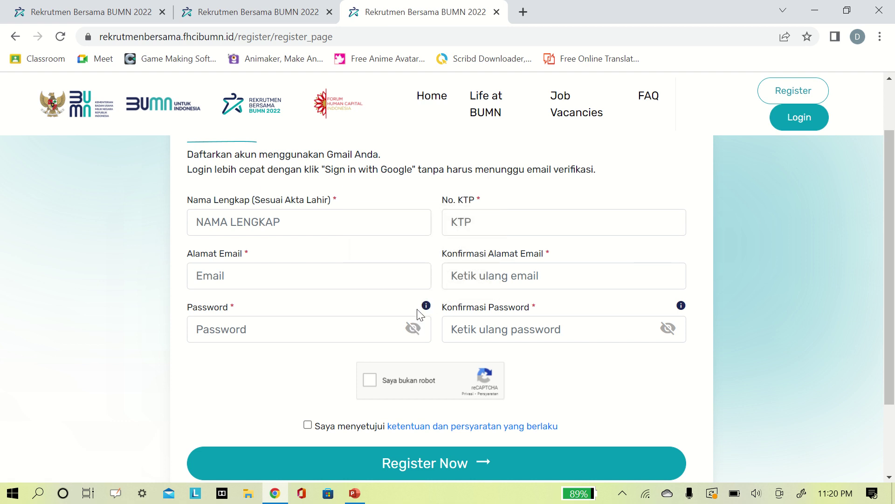
click(343, 326)
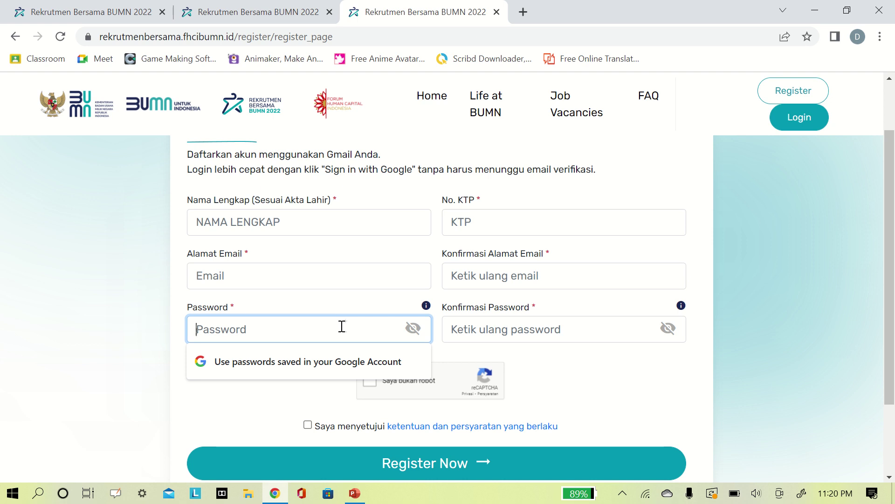
text(•)
key(BackSpace)
text(•••••)
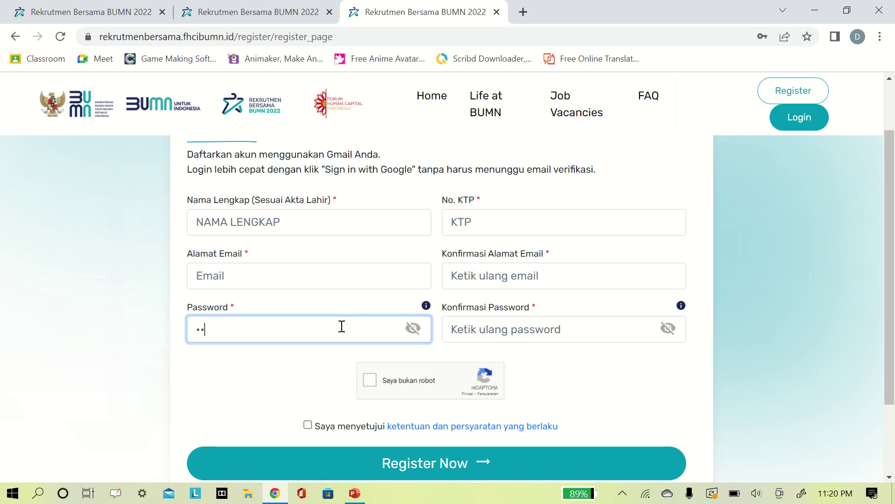
text(••••••)
click(413, 329)
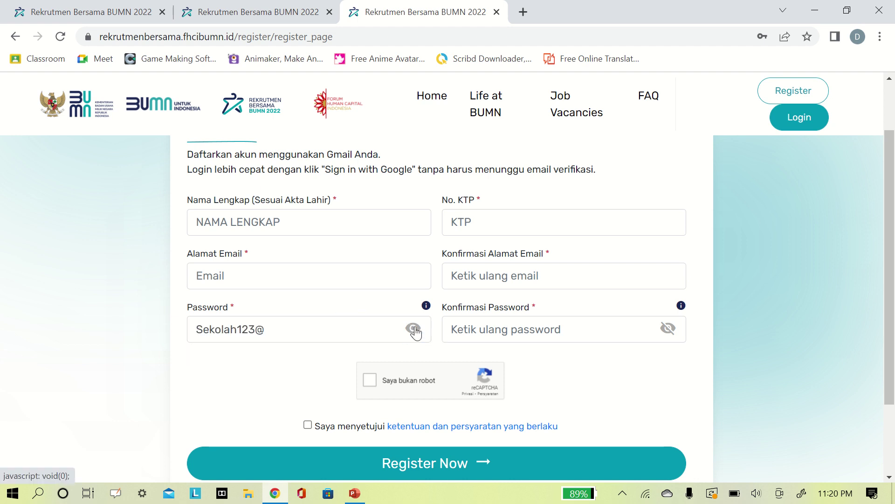
mouse_move(427, 305)
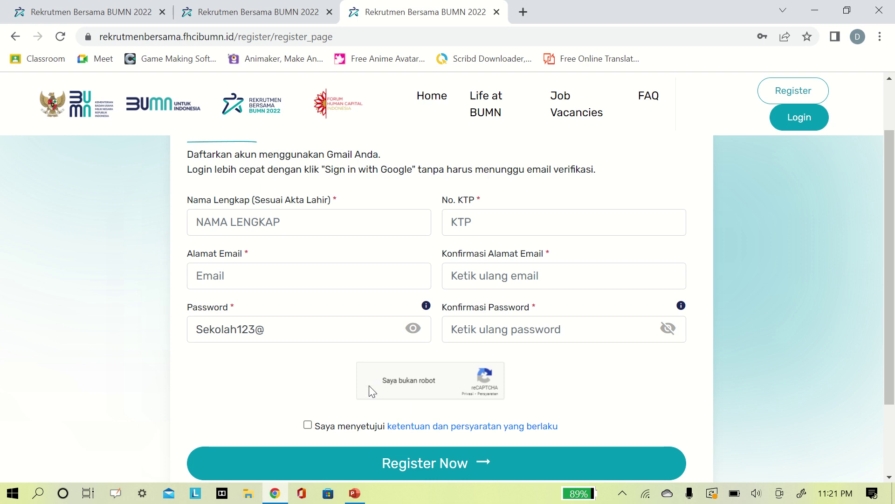
Step: Pass the reCAPTCHA check and accept the terms and conditions of the registration form
click(307, 424)
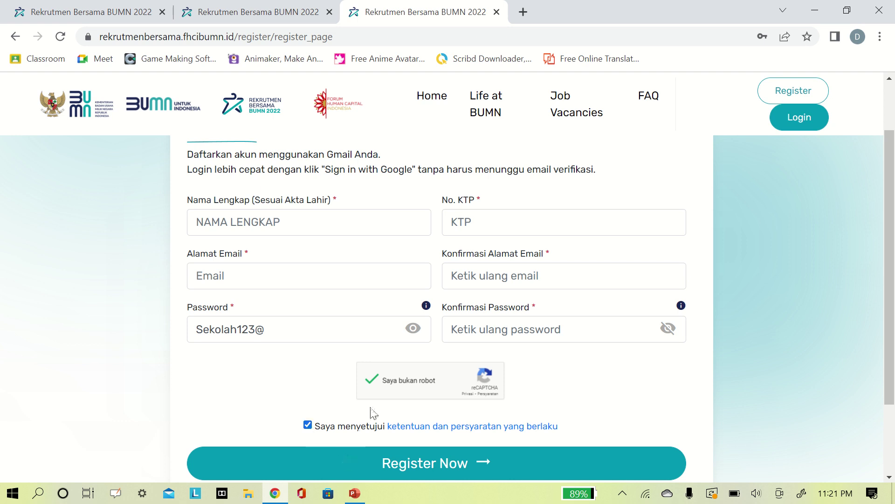
mouse_move(383, 29)
click(354, 28)
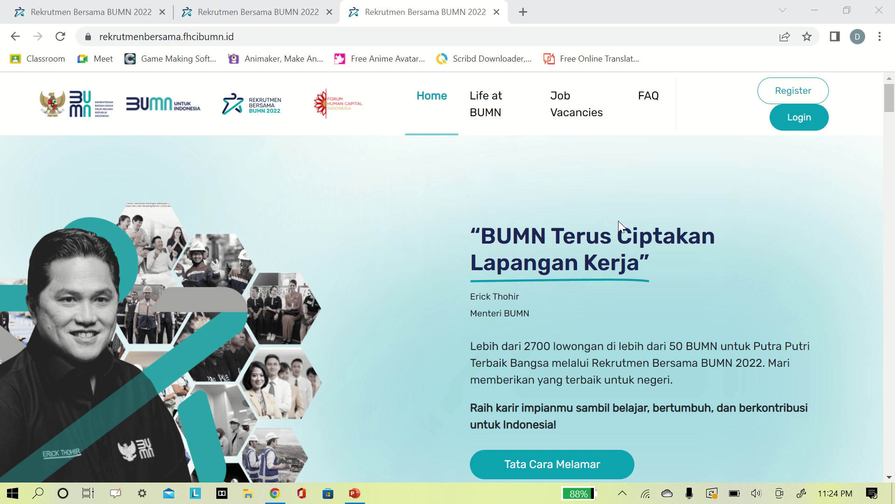
Step: Open the login page and sign in to the applicant account
click(800, 127)
mouse_move(338, 6)
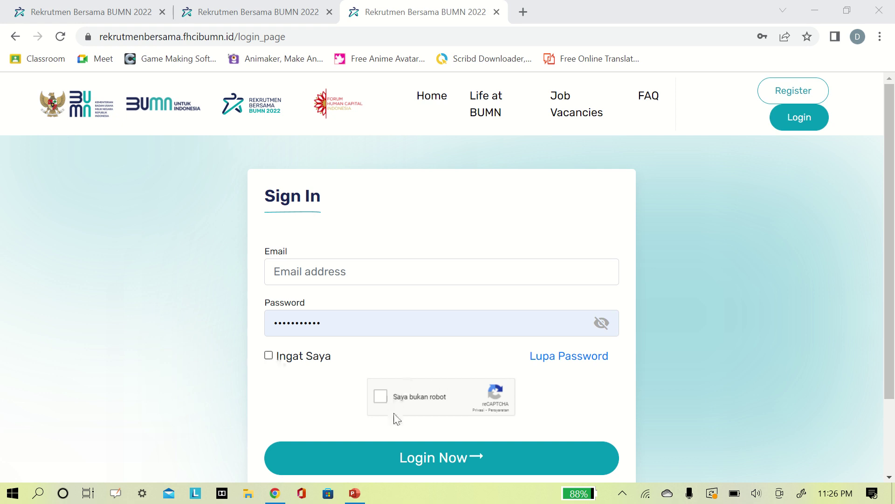
click(406, 451)
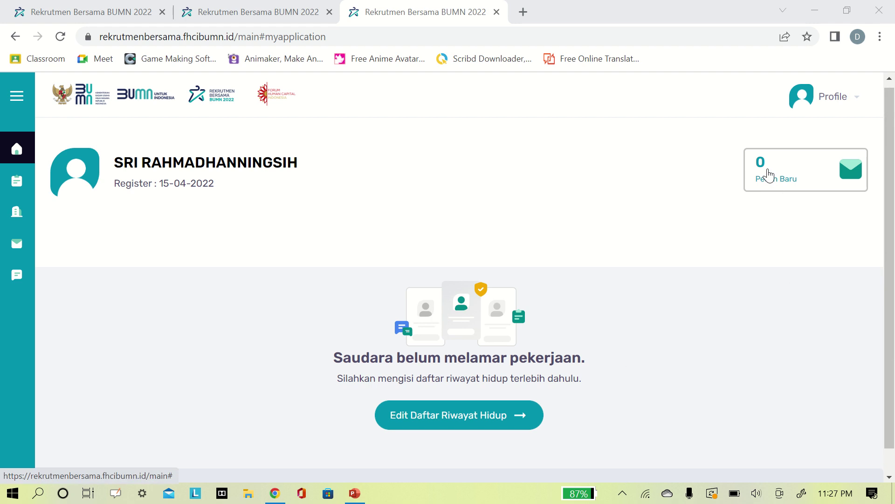
Step: Read the "Aktivasi Akun Rekrutmen Bersama BUMN 2022" message in the account inbox and close it
click(769, 170)
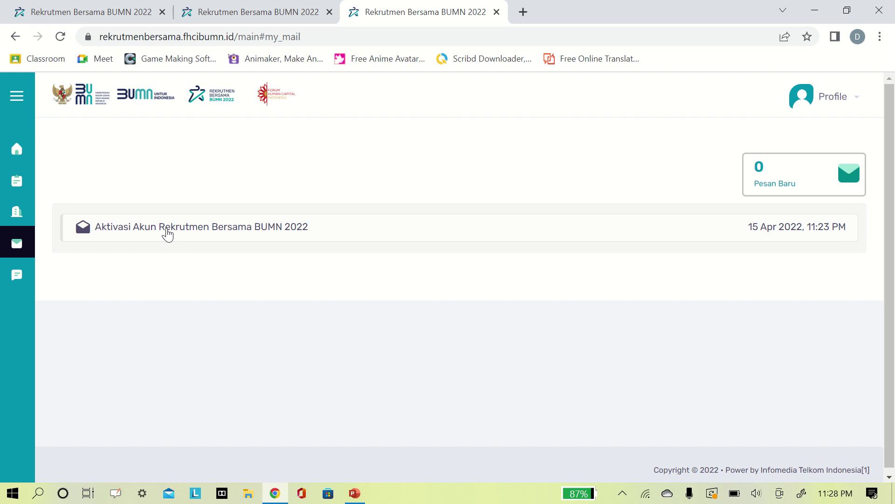
click(167, 233)
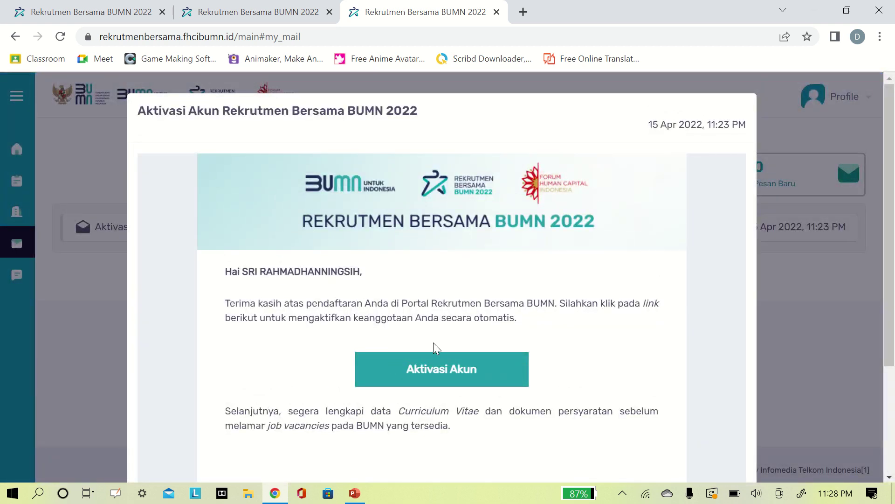
click(798, 281)
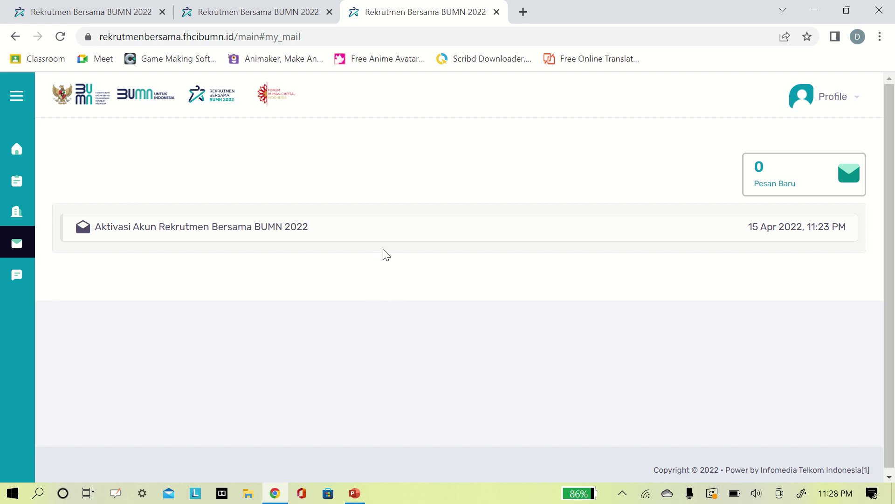
mouse_move(345, 9)
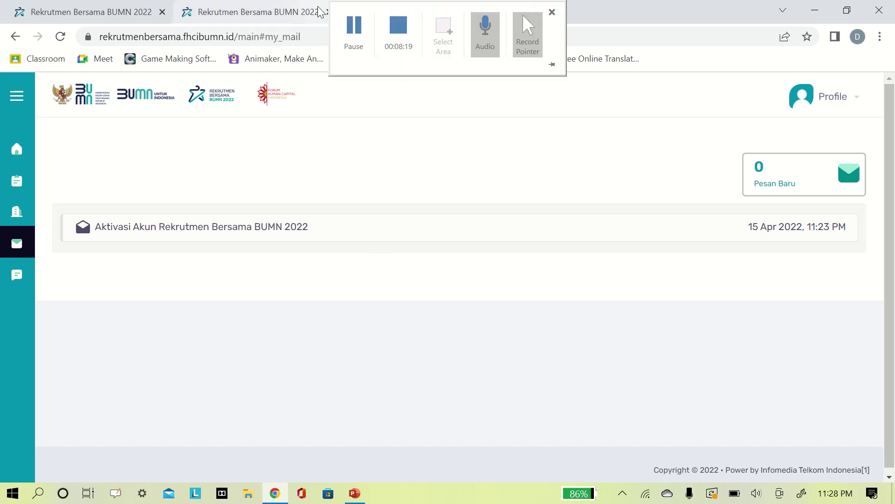
click(354, 28)
Step: Open the Lowongan page of the account and browse the available vacancies
mouse_move(20, 176)
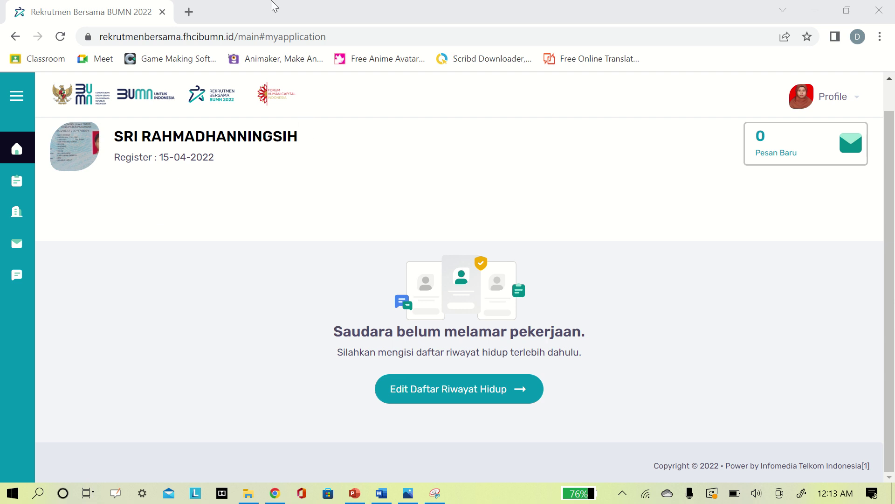
mouse_move(355, 7)
mouse_move(35, 248)
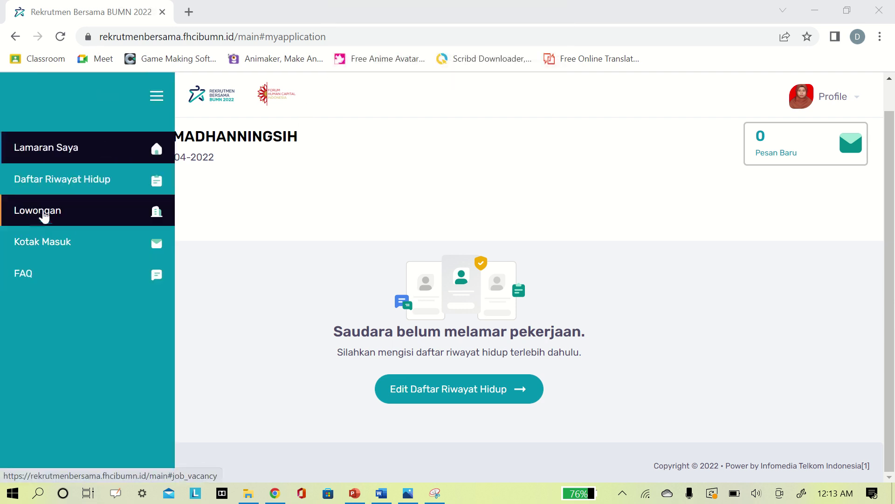
click(15, 214)
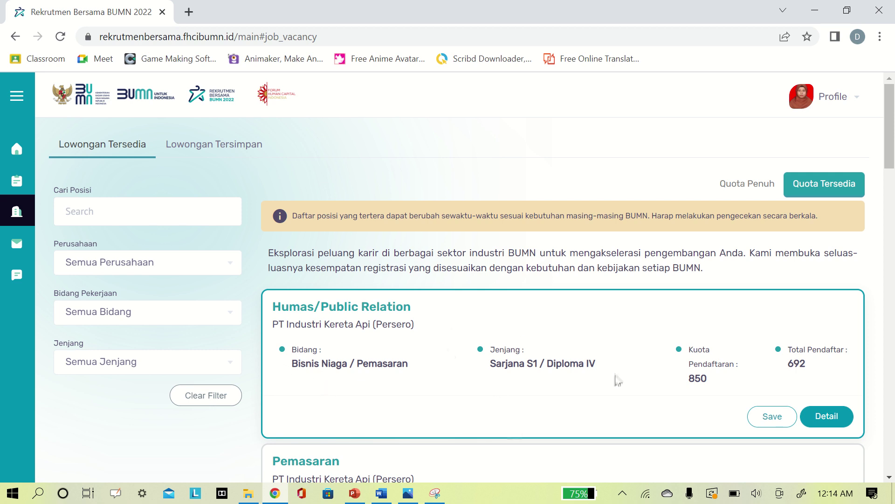
scroll(508, 377, down, 2)
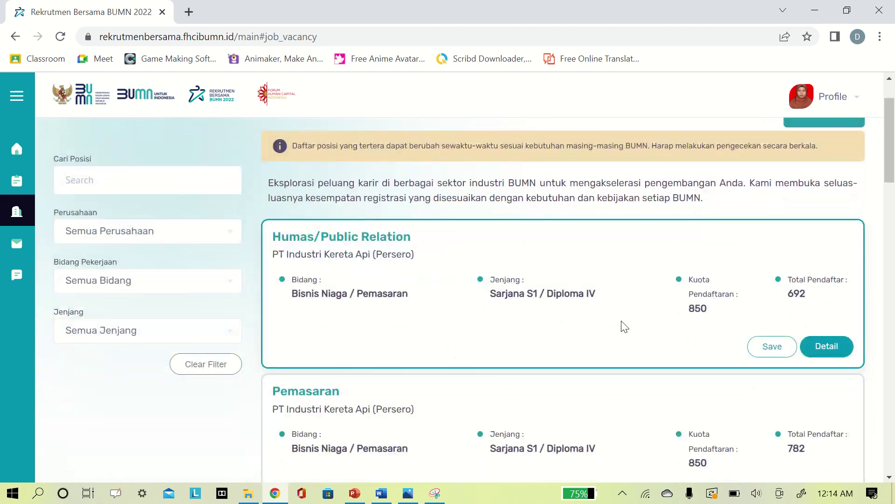
scroll(625, 326, down, 3)
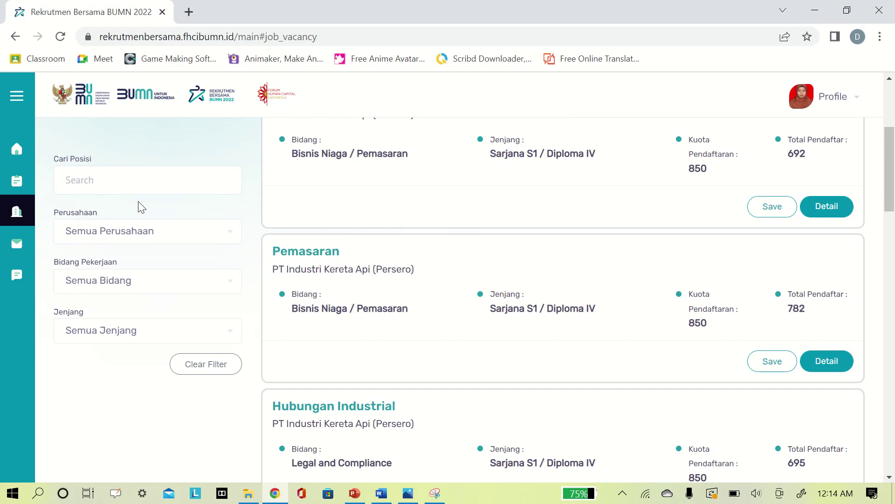
Step: Filter the vacancies by the company PT Bank Rakyat Indonesia (Persero) Tbk, searching for "bank rakya"
click(134, 182)
click(123, 240)
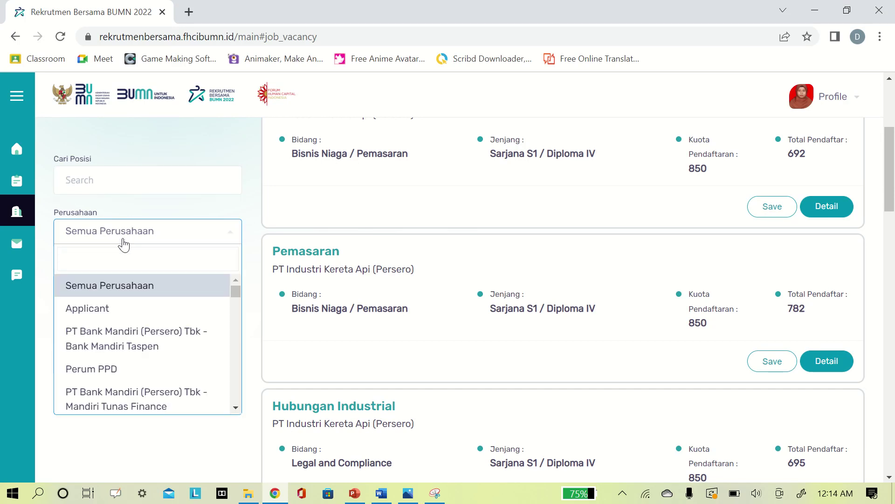
text(bank )
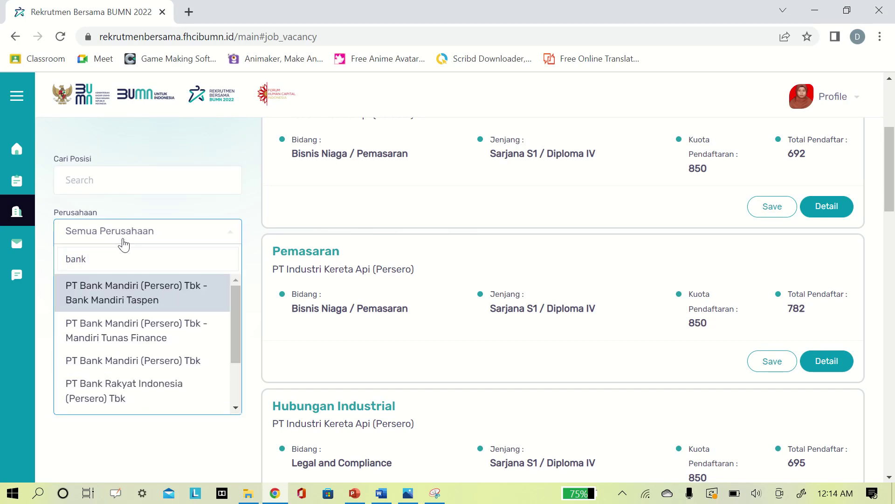
text(rakya)
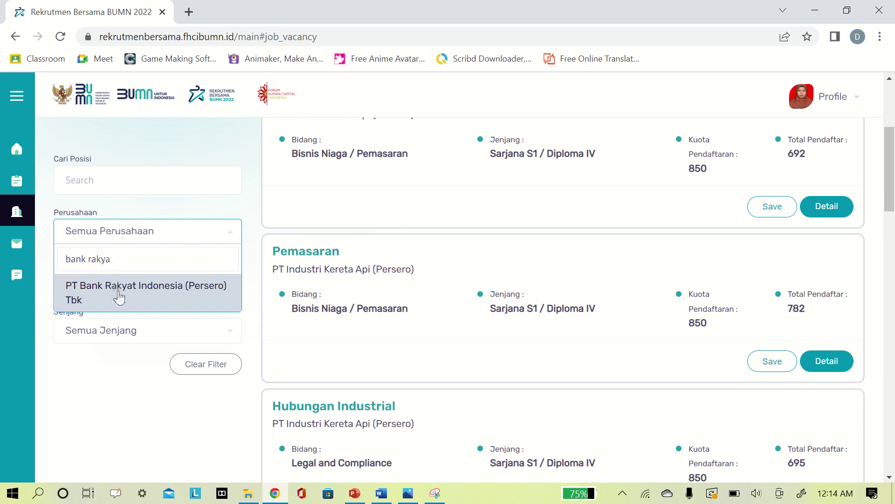
click(119, 297)
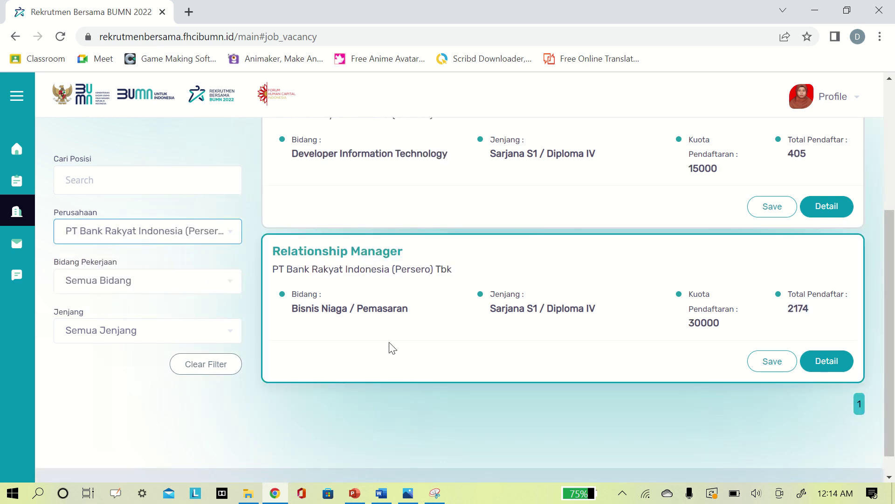
click(807, 310)
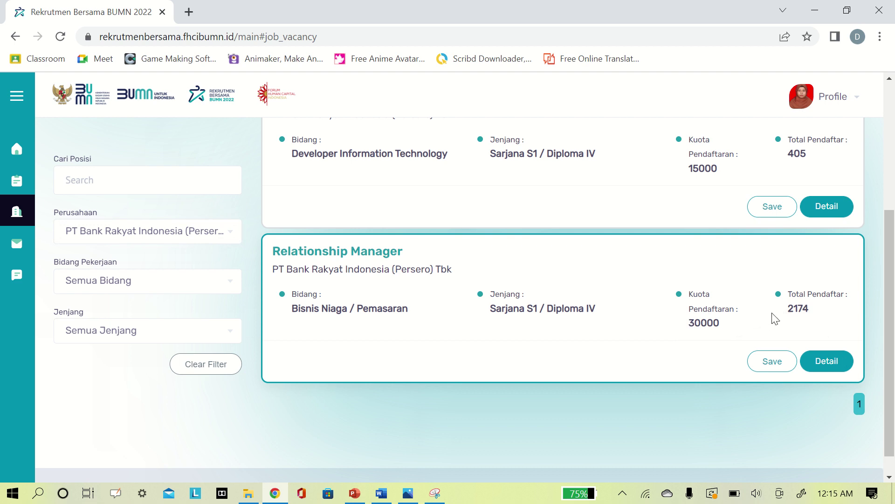
Step: Open the details of the Relationship Manager vacancy and read its requirements and educational background
click(837, 364)
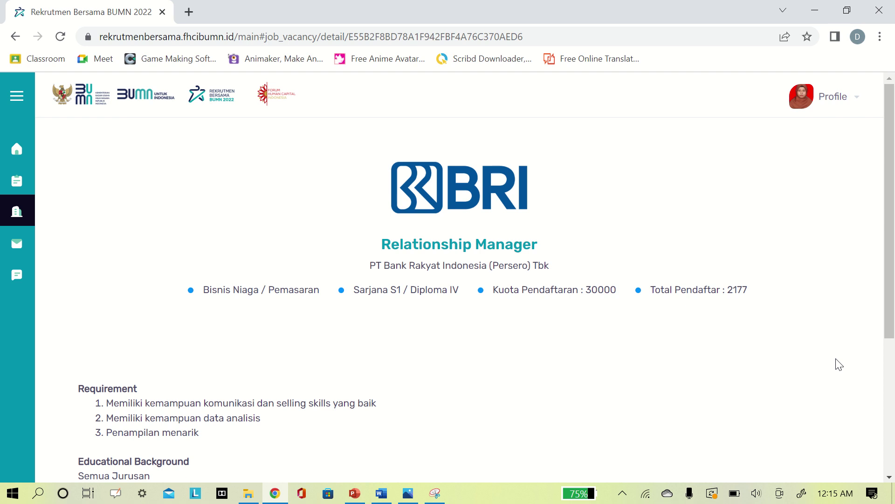
scroll(769, 280, down, 3)
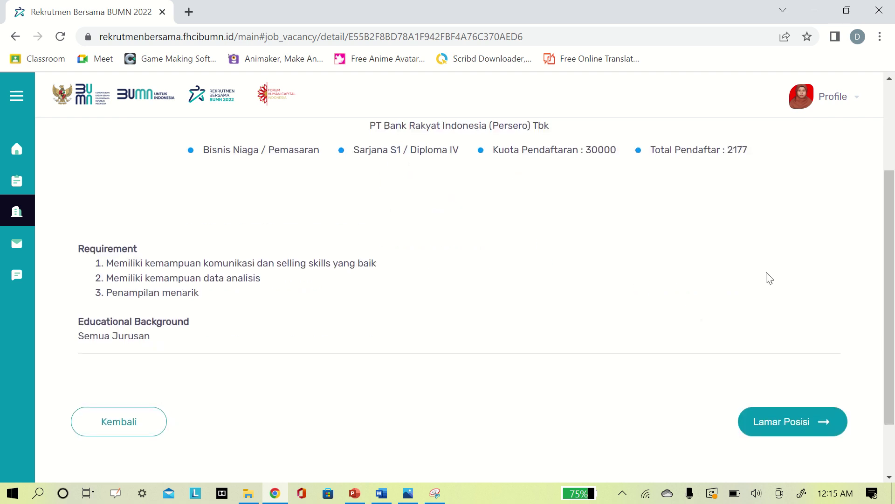
scroll(769, 278, up, 3)
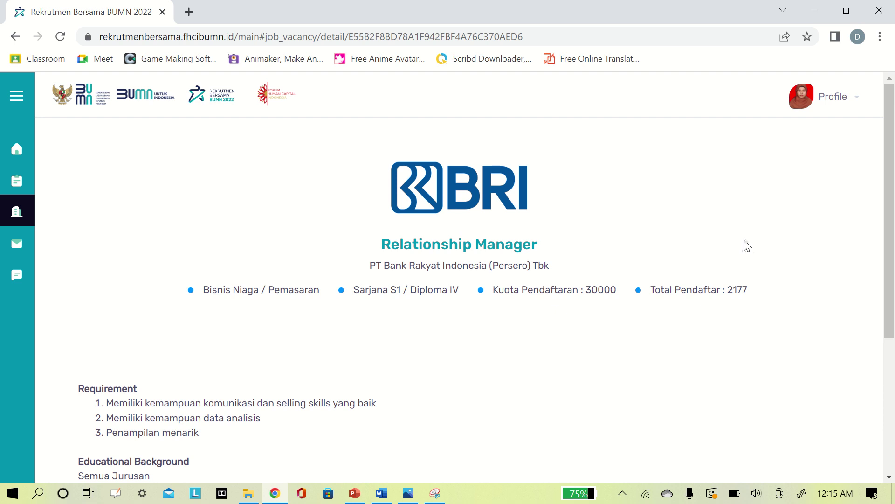
scroll(595, 258, down, 5)
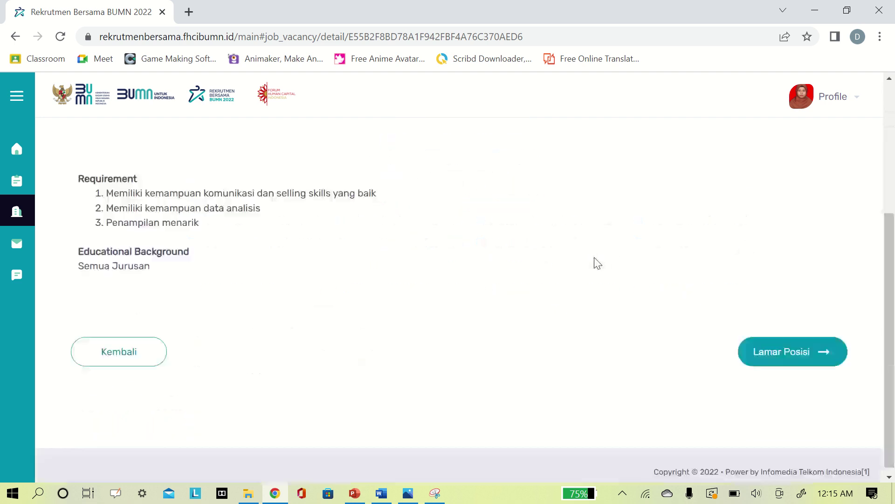
Step: Try to apply for the Relationship Manager position from its vacancy details page
click(797, 349)
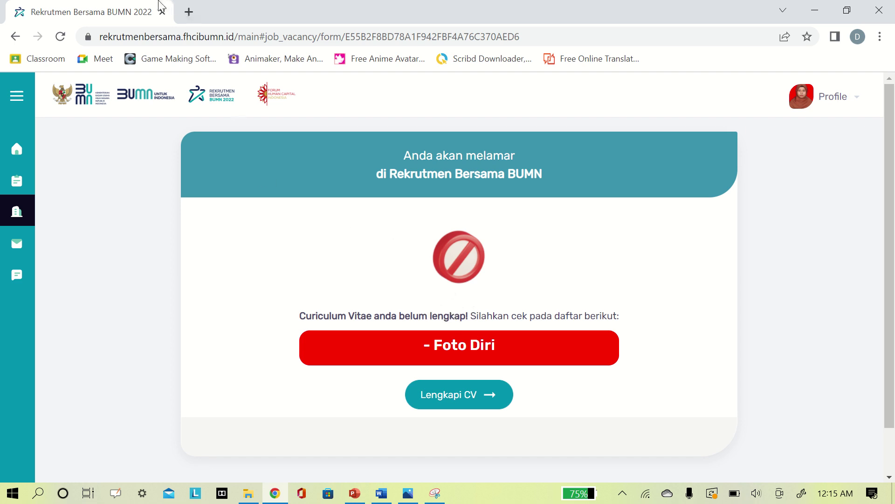
mouse_move(377, 4)
click(357, 39)
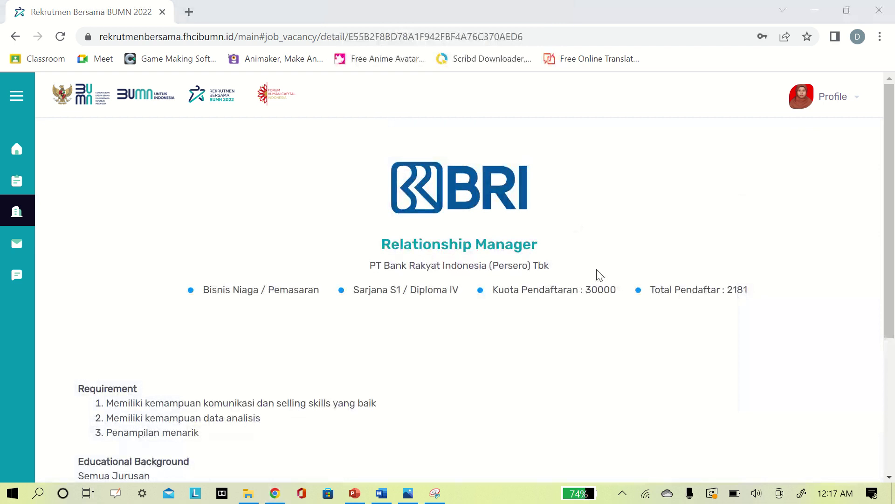
Step: Open the application form for the Relationship Manager position and read its company, position and declaration text
scroll(600, 276, down, 3)
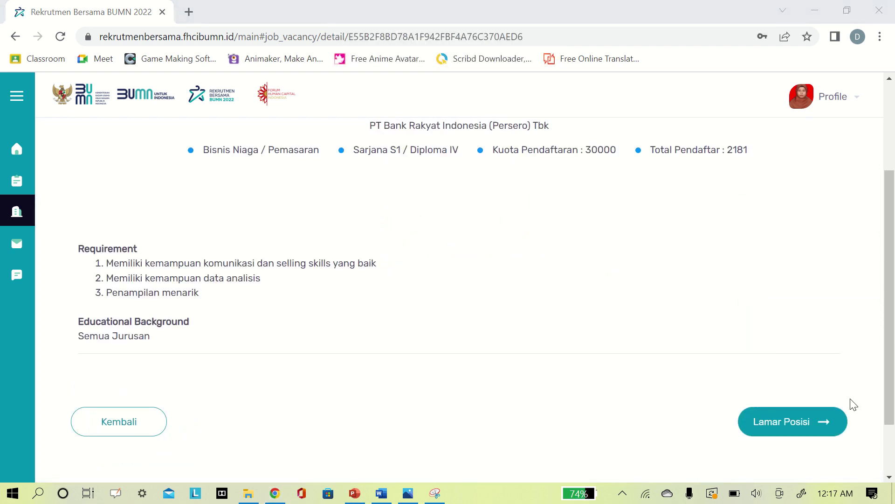
click(797, 418)
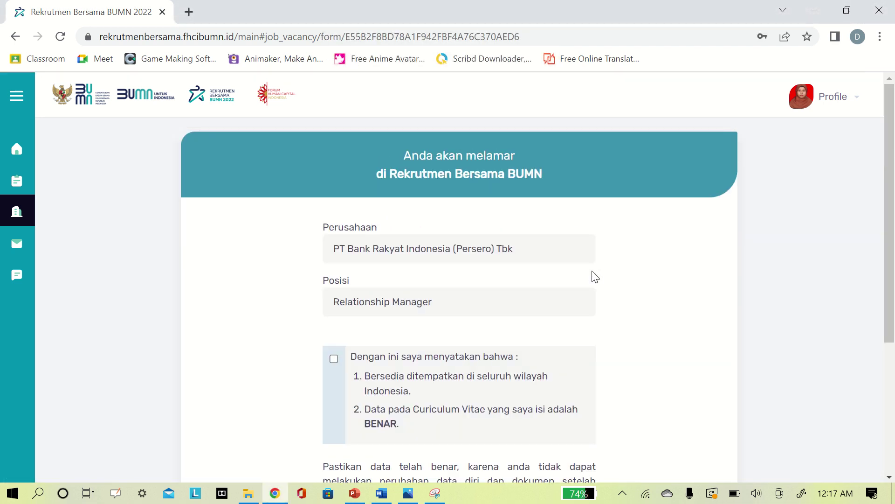
scroll(595, 276, down, 1)
scroll(595, 276, up, 1)
scroll(595, 277, down, 1)
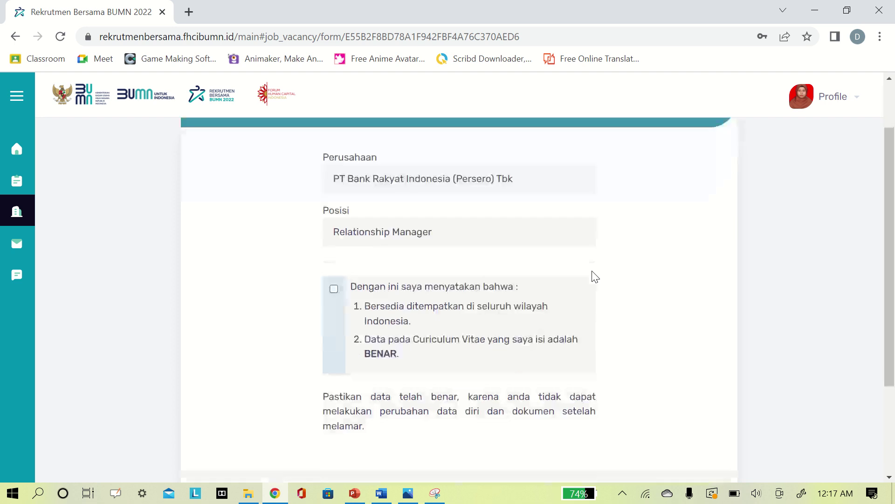
scroll(595, 276, down, 1)
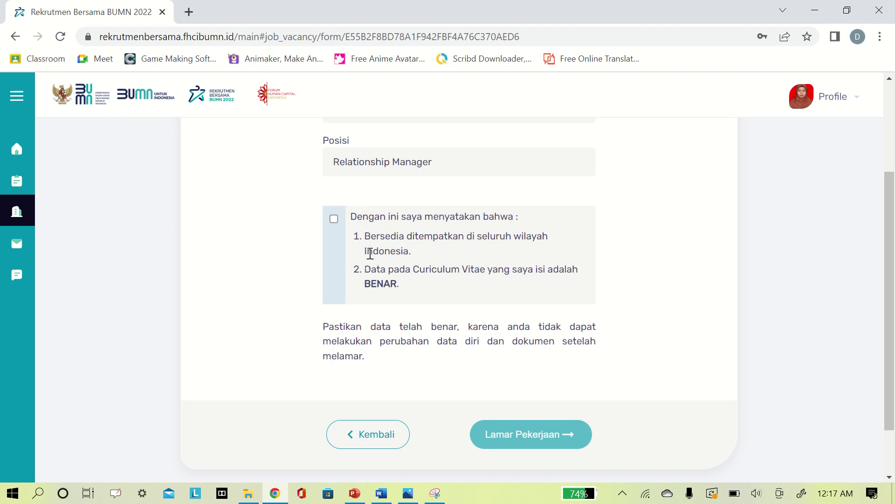
scroll(371, 254, up, 3)
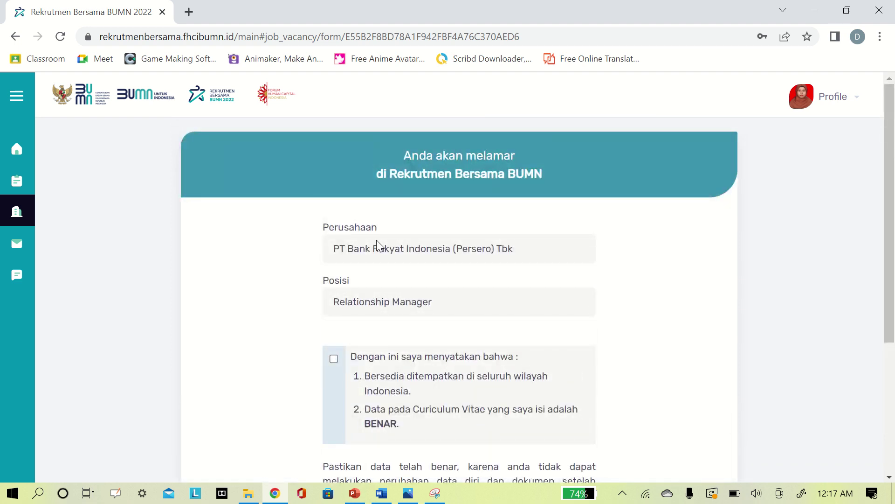
Step: Accept the declaration on placement and CV accuracy, then submit the Relationship Manager application and confirm it
click(334, 359)
scroll(489, 357, down, 3)
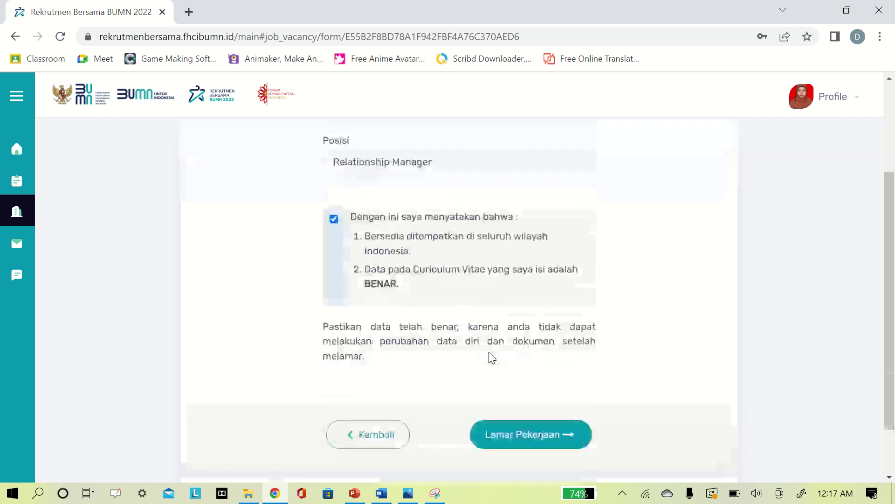
click(508, 433)
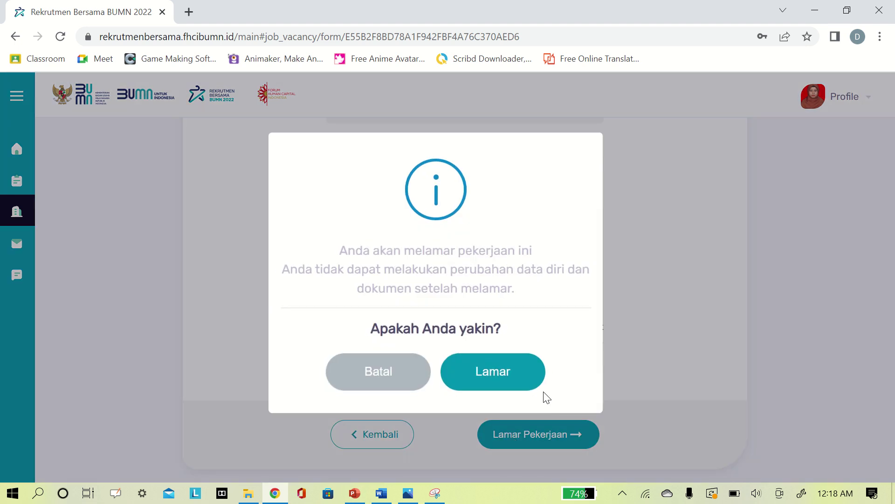
click(488, 371)
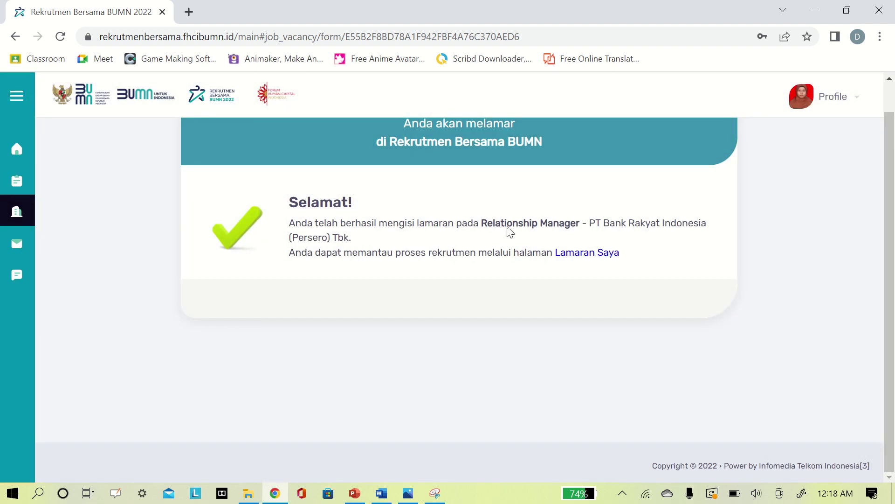
scroll(513, 247, up, 1)
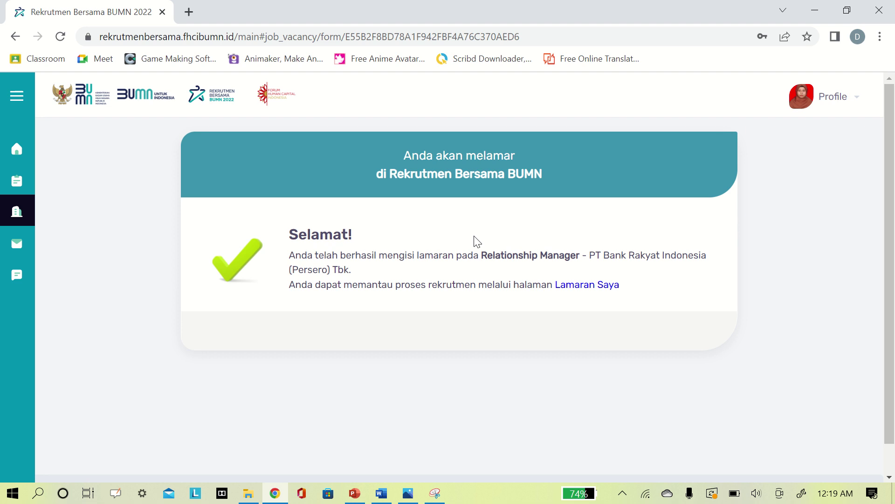
Step: Return to the portal's home page and look through the selection stages down to the contact and social media details
mouse_move(20, 123)
click(90, 98)
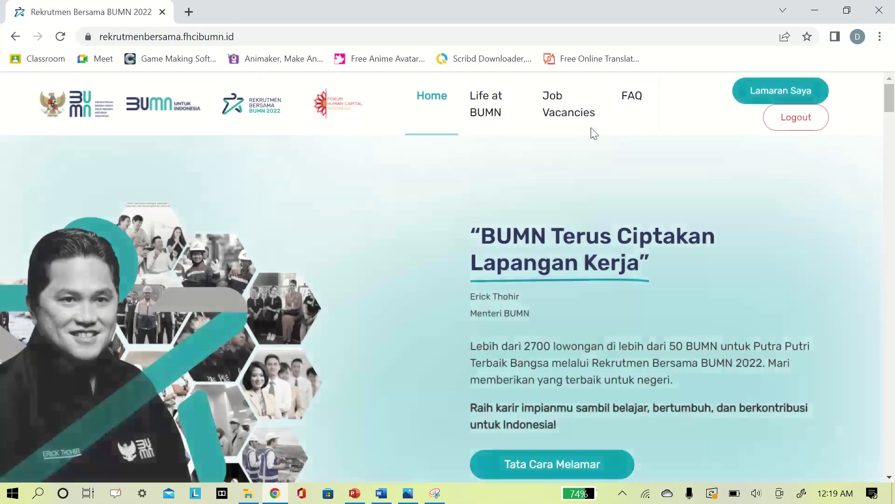
scroll(532, 313, down, 2)
scroll(532, 314, down, 20)
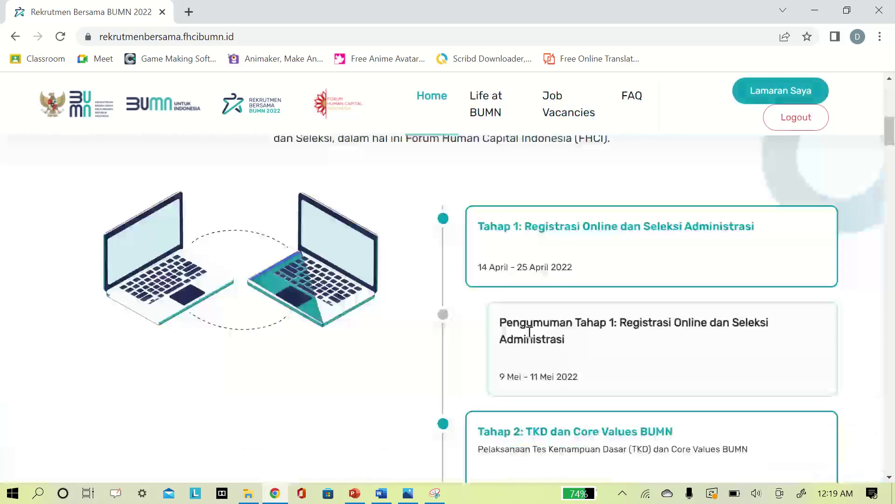
scroll(523, 331, down, 20)
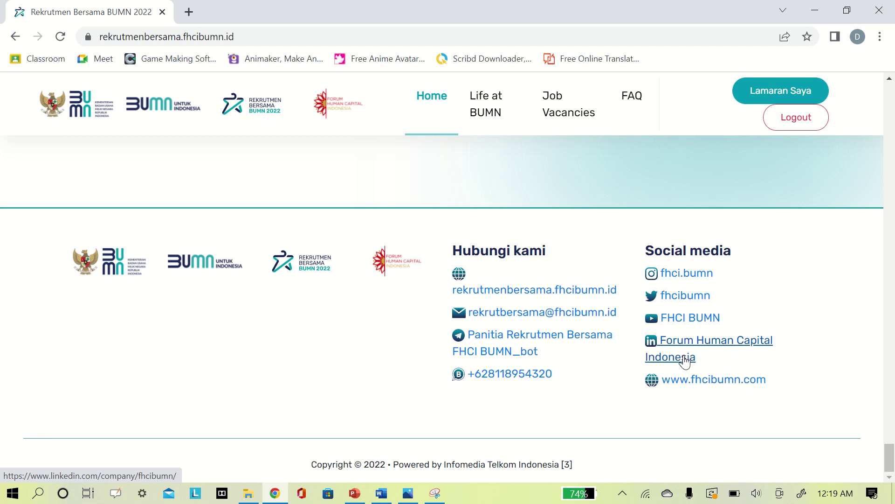
mouse_move(411, 5)
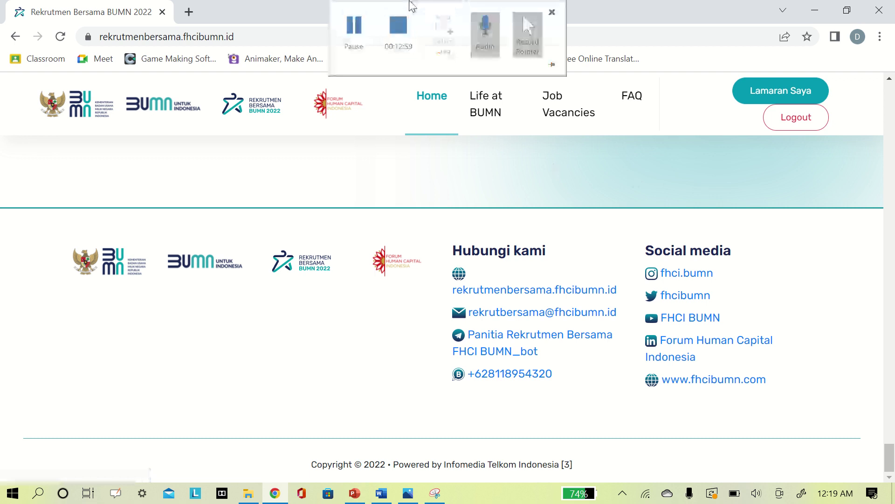